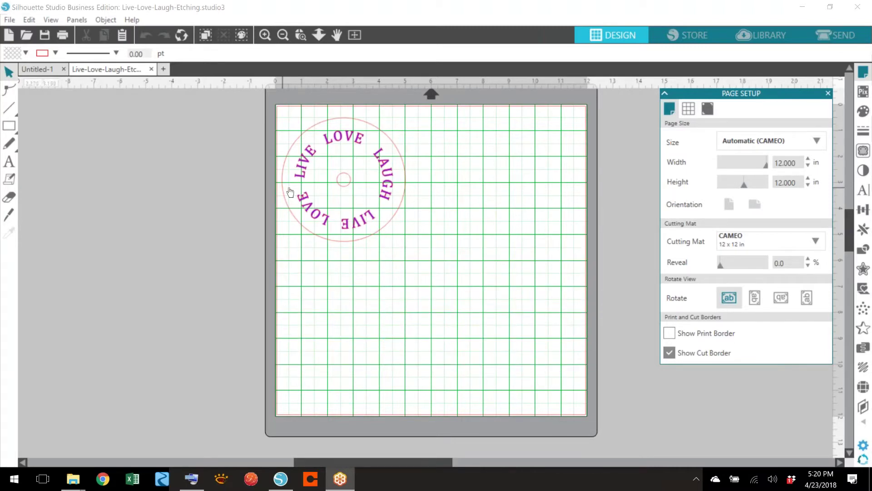
- Start a new document and draw a circle about 5 in across in the mat's upper area with the Ellipse tool
{"action": "left_click", "coordinate": [164, 68]}
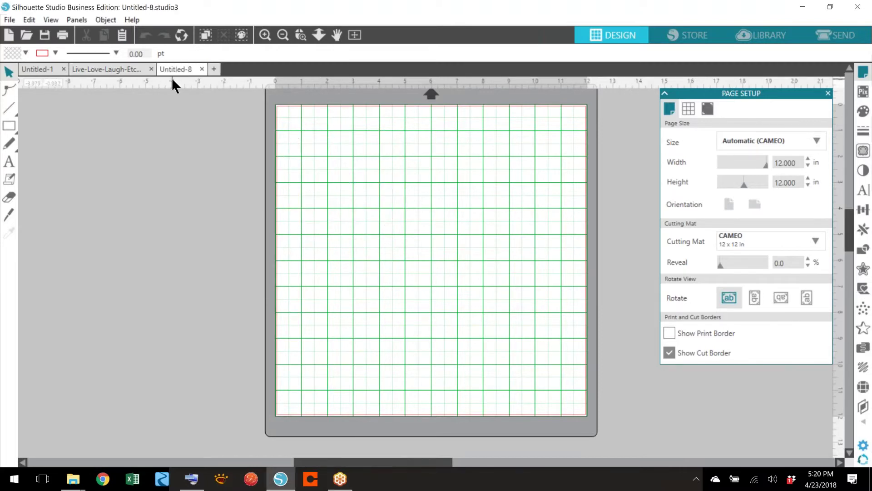
{"action": "left_click", "coordinate": [9, 126]}
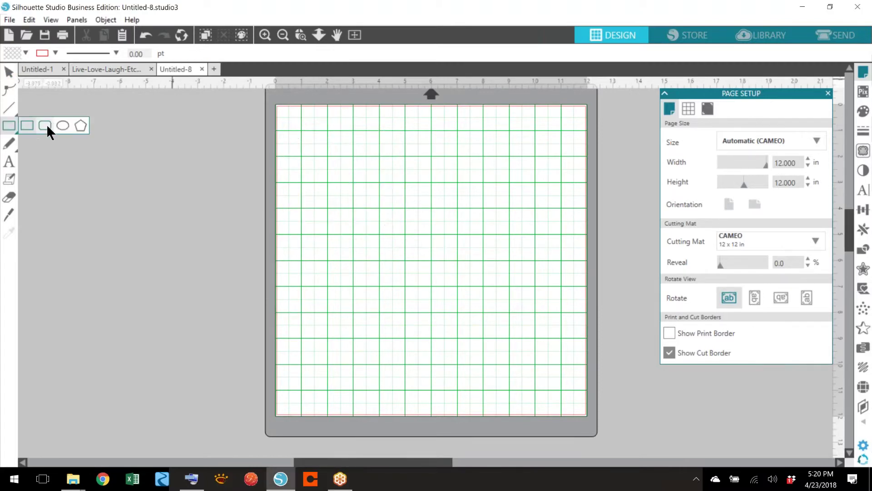
{"action": "left_click", "coordinate": [63, 124]}
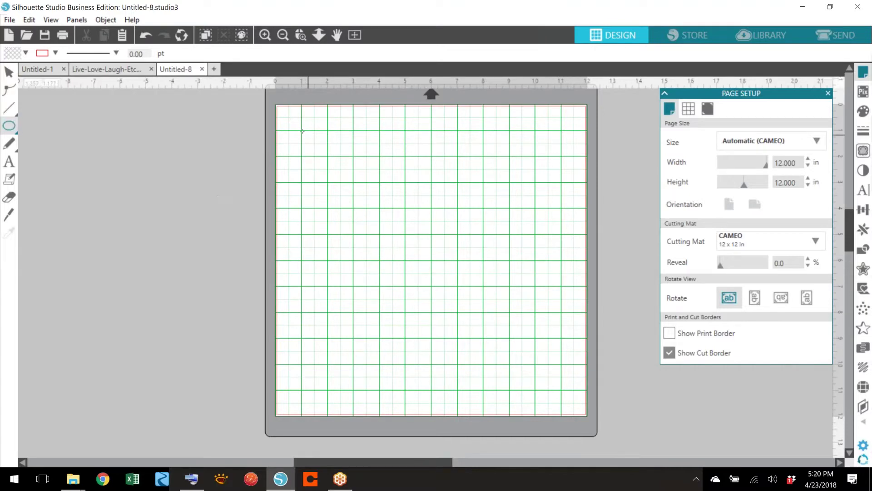
{"action": "left_click_drag", "start_coordinate": [302, 130], "coordinate": [431, 260]}
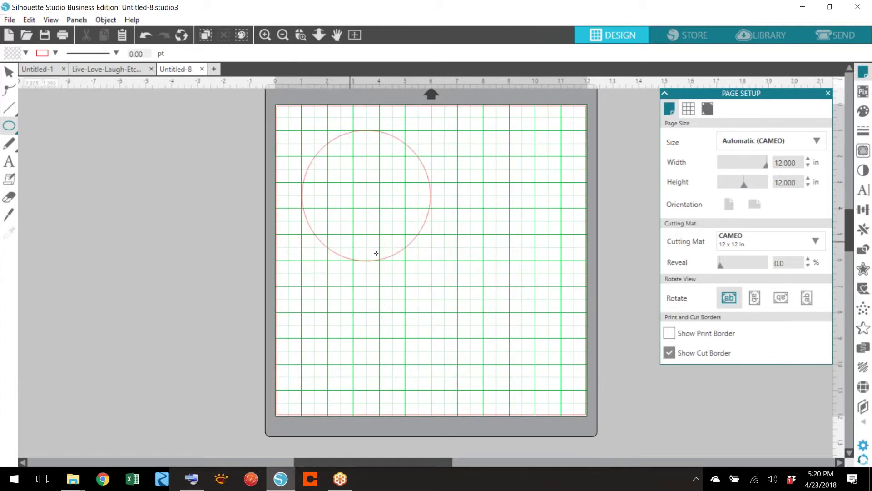
{"action": "key", "text": "v"}
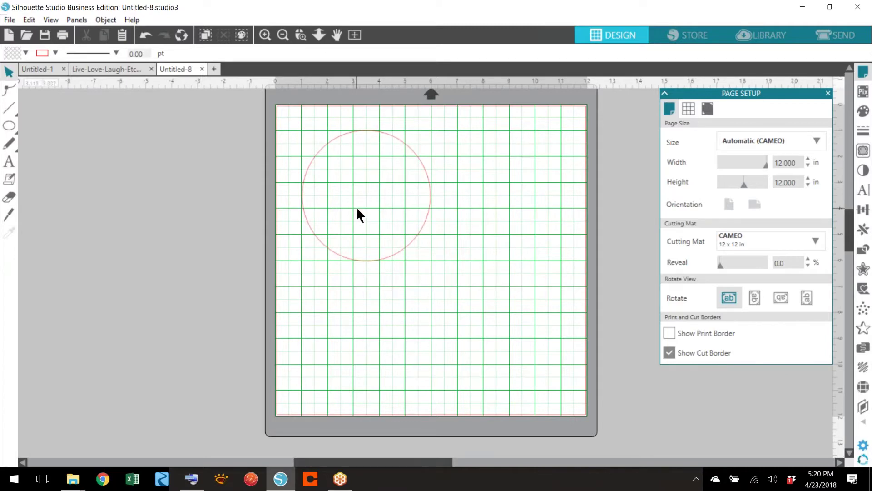
- Create an internal offset of the circle at a distance of 0.560 in
{"action": "left_click", "coordinate": [411, 245]}
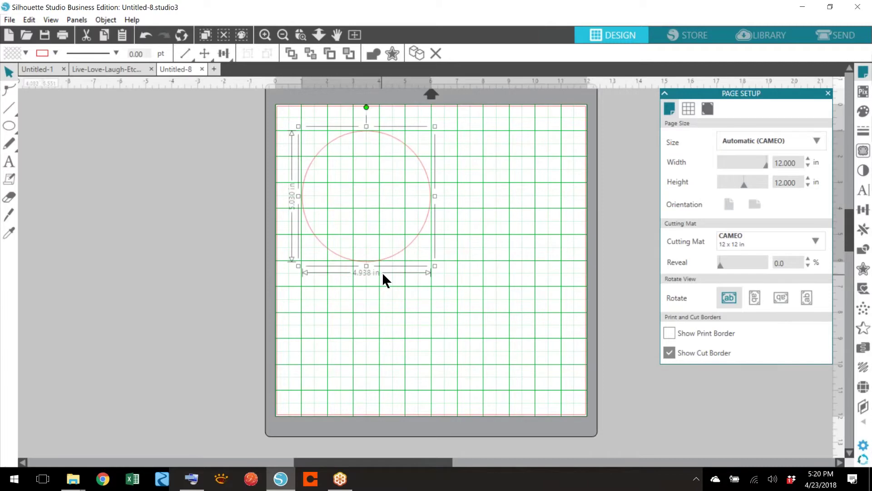
{"action": "left_click", "coordinate": [863, 270]}
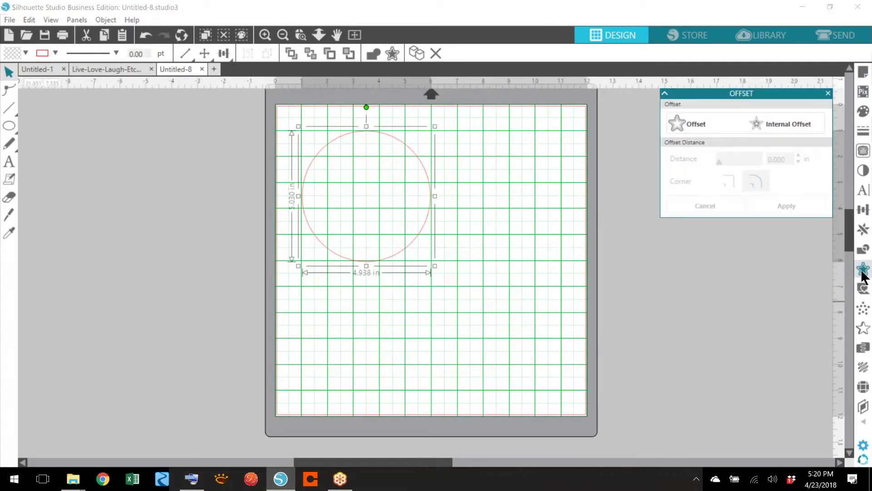
{"action": "left_click", "coordinate": [768, 125]}
{"action": "left_click_drag", "start_coordinate": [723, 162], "coordinate": [742, 159]}
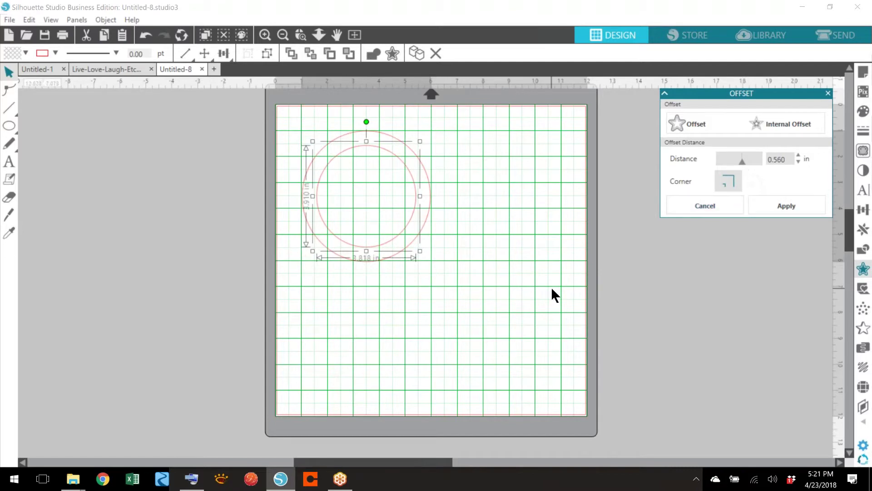
{"action": "left_click", "coordinate": [532, 295]}
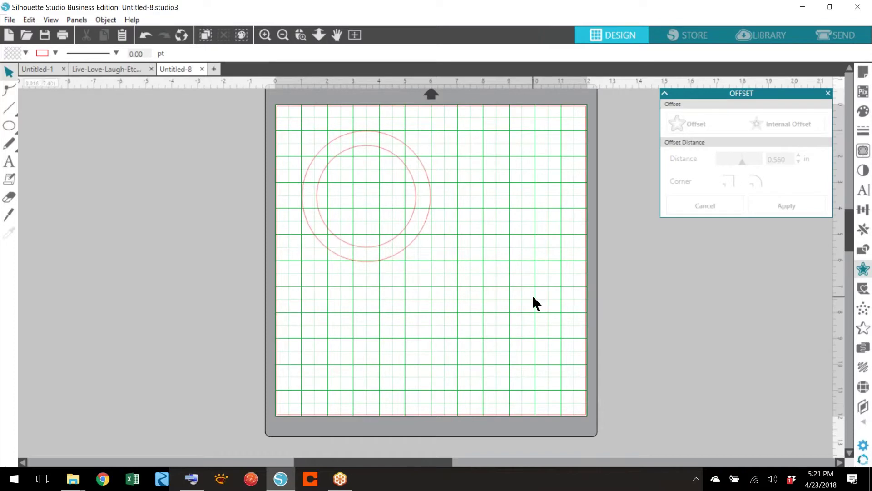
- Add the text "Live love laugh live love" in the empty area below the circles
{"action": "left_click", "coordinate": [9, 161]}
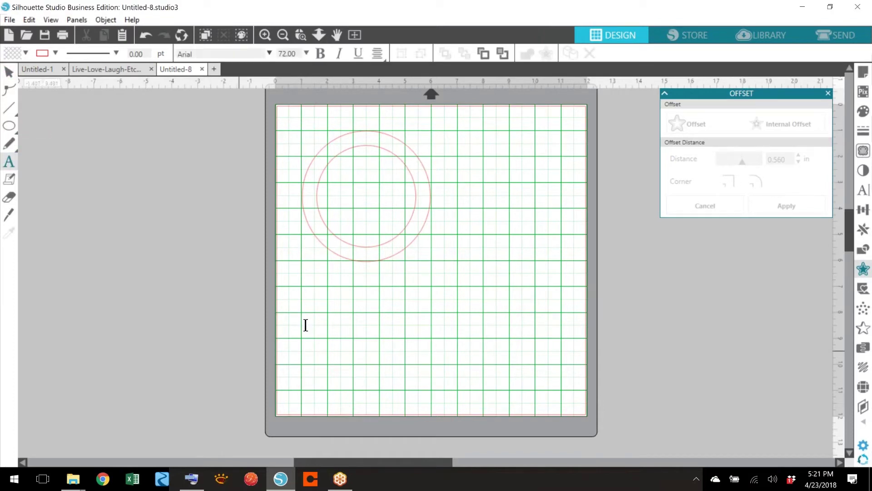
{"action": "key", "text": "ctrl+a"}
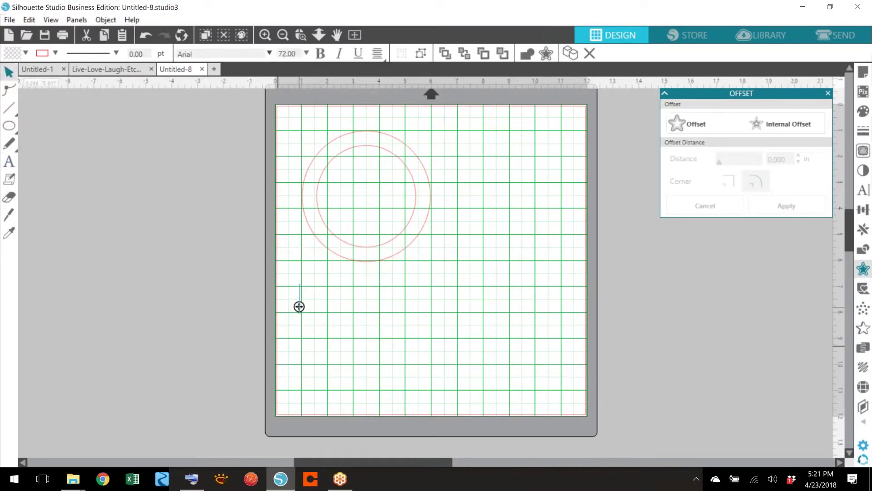
{"action": "type", "text": "Li"}
{"action": "key", "text": "BackSpace"}
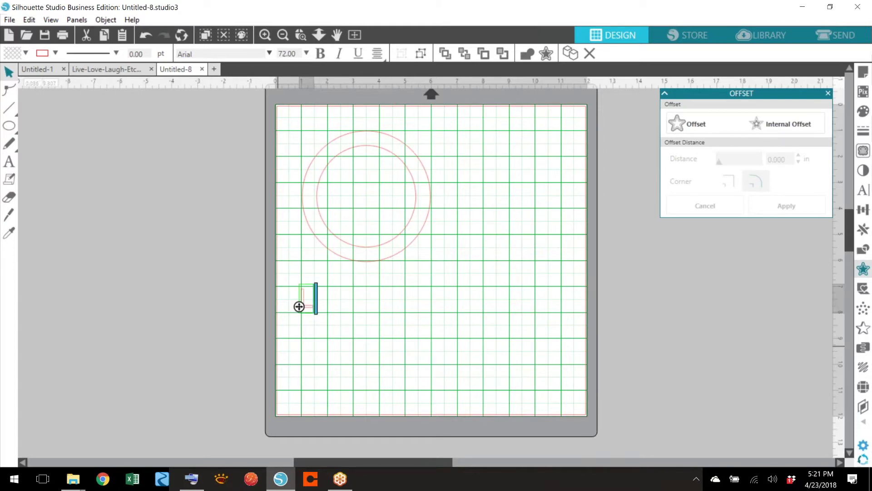
{"action": "type", "text": "ive love la"}
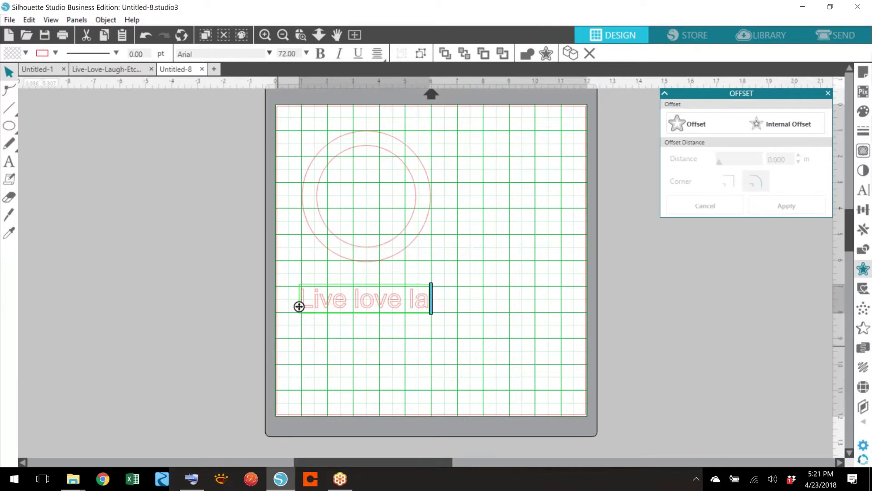
{"action": "type", "text": "ugh li"}
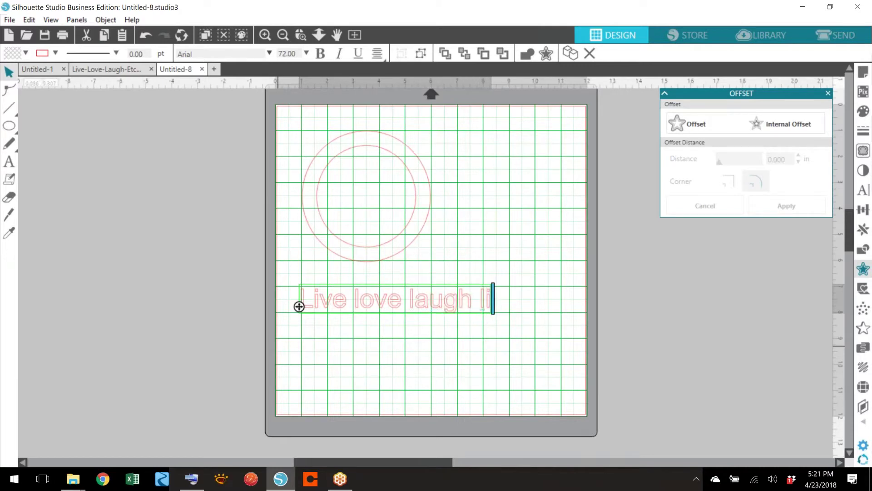
{"action": "type", "text": "ve love"}
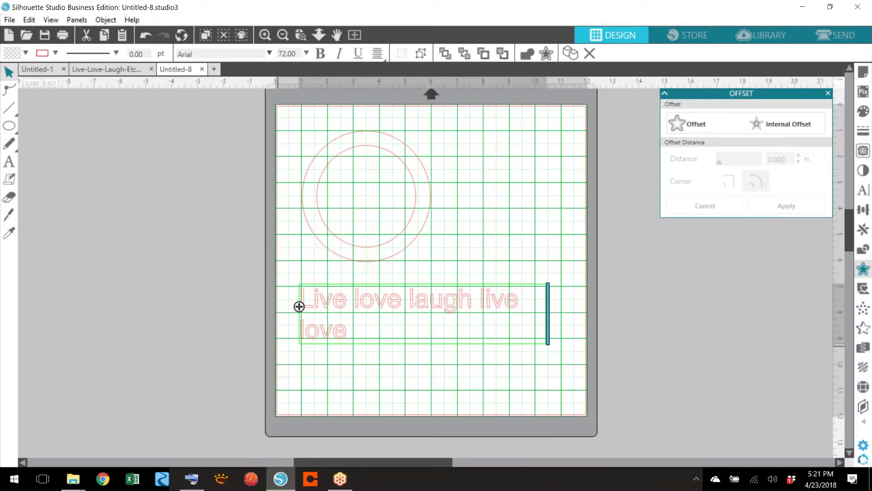
{"action": "left_click", "coordinate": [515, 347]}
{"action": "left_click", "coordinate": [516, 302]}
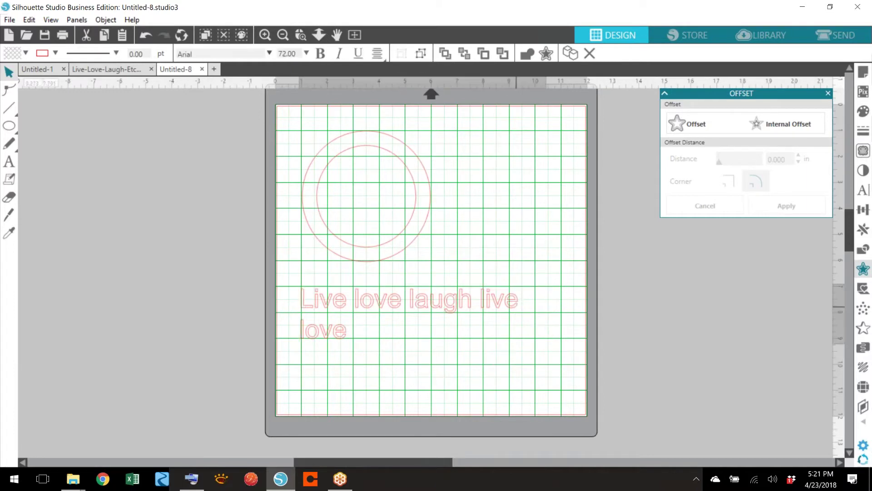
{"action": "left_click_drag", "start_coordinate": [552, 314], "coordinate": [574, 314]}
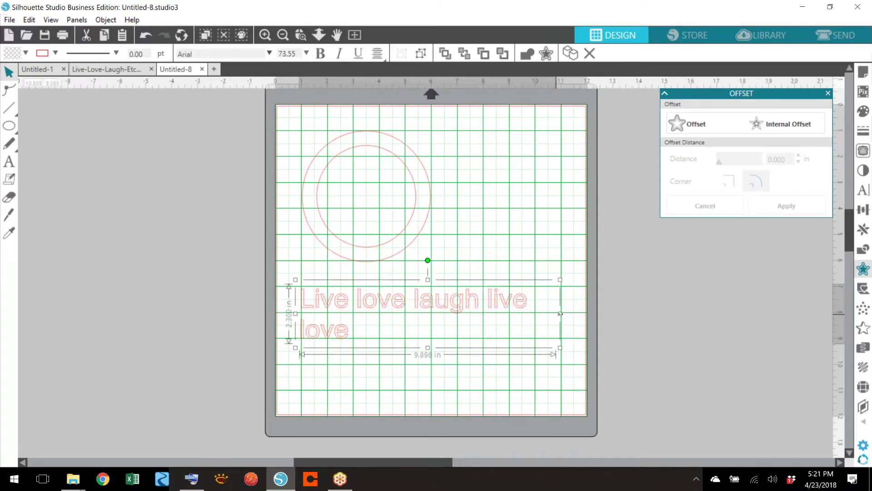
{"action": "left_click", "coordinate": [146, 37]}
{"action": "left_click", "coordinate": [146, 37]}
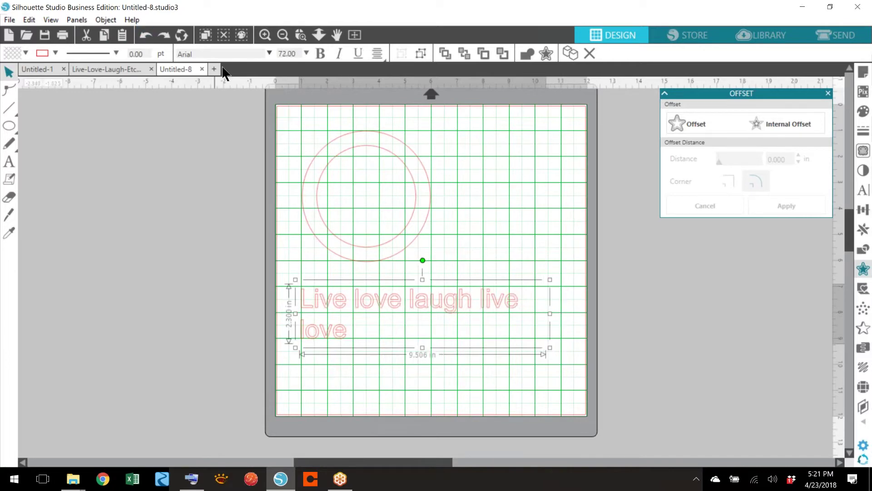
- Widen the text box so the phrase fits on a single line and shift it slightly
{"action": "double_click", "coordinate": [458, 300]}
{"action": "left_click_drag", "start_coordinate": [547, 318], "coordinate": [587, 317]}
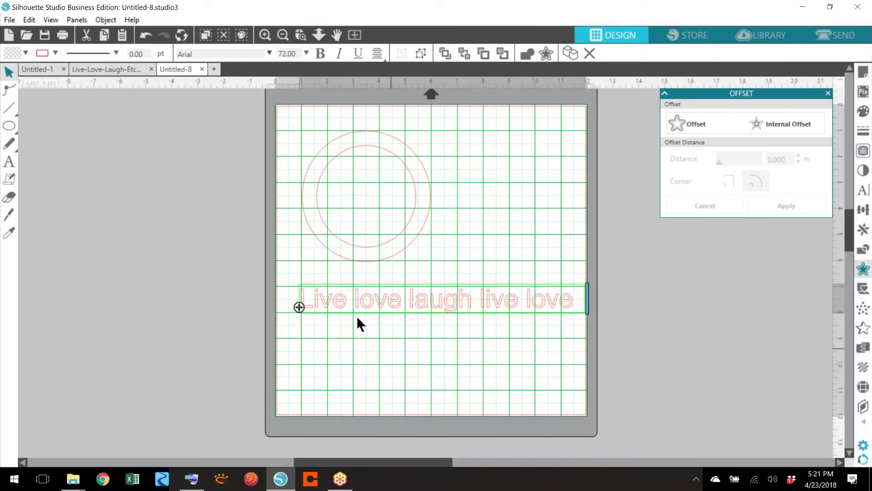
{"action": "left_click_drag", "start_coordinate": [298, 306], "coordinate": [308, 307]}
- Change the font of the whole phrase to Bahnschrift
{"action": "left_click_drag", "start_coordinate": [581, 303], "coordinate": [308, 307]}
{"action": "left_click", "coordinate": [863, 190]}
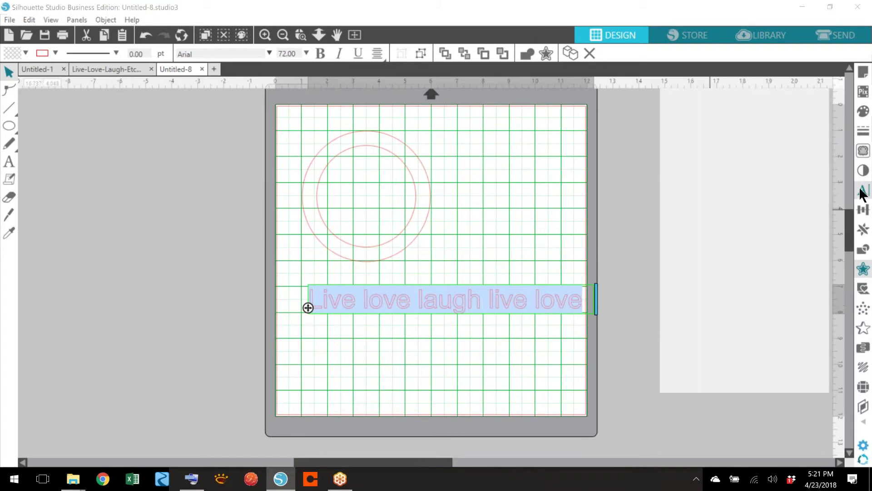
{"action": "left_click", "coordinate": [714, 201]}
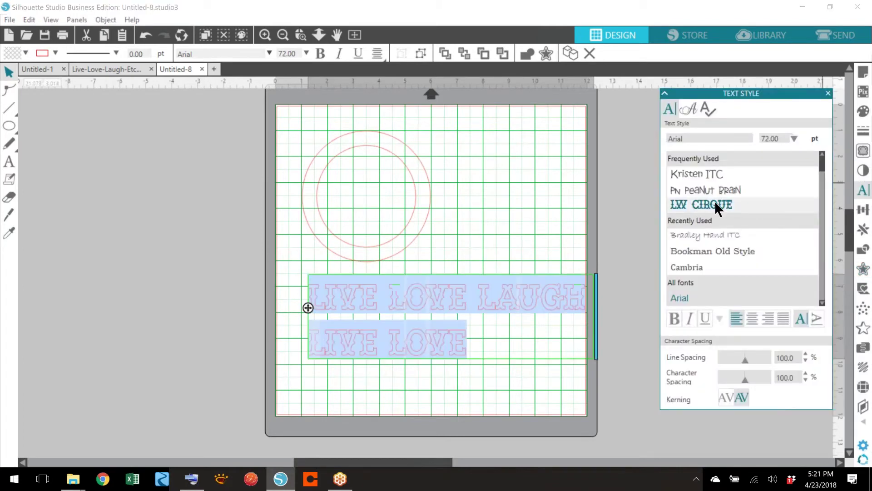
{"action": "left_click", "coordinate": [717, 188]}
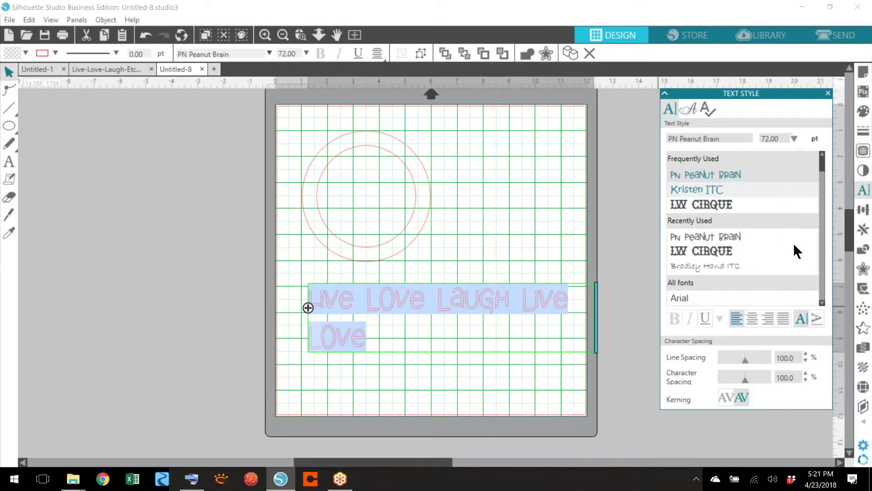
{"action": "scroll", "coordinate": [823, 170], "scroll_direction": "down", "scroll_amount": 3}
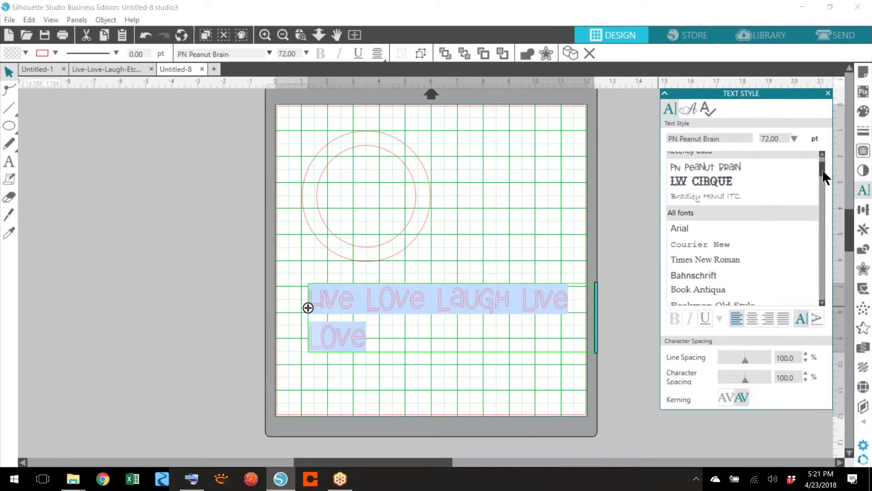
{"action": "scroll", "coordinate": [822, 170], "scroll_direction": "down", "scroll_amount": 1}
{"action": "left_click", "coordinate": [693, 252]}
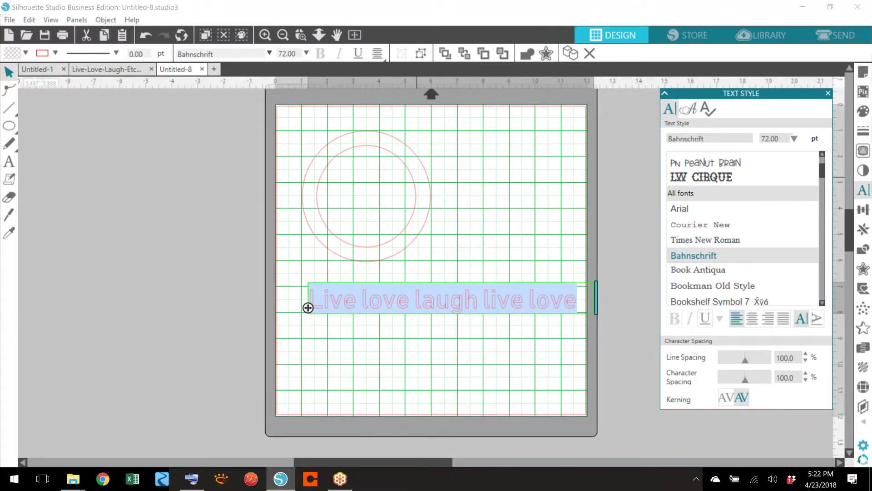
- Set the phrase's text size to 60 pt and fill the lettering with purple
{"action": "left_click", "coordinate": [794, 138]}
{"action": "left_click_drag", "start_coordinate": [804, 172], "coordinate": [804, 200]}
{"action": "left_click", "coordinate": [769, 198]}
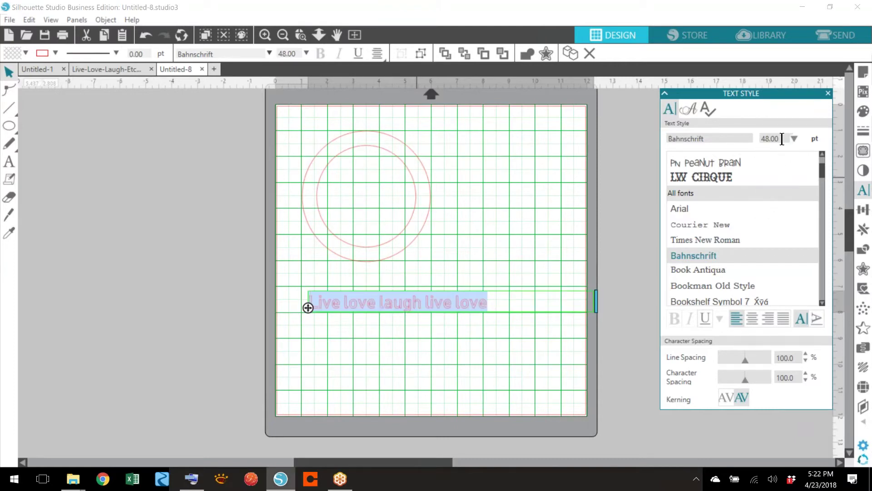
{"action": "left_click_drag", "start_coordinate": [783, 138], "coordinate": [756, 139]}
{"action": "type", "text": "60"}
{"action": "key", "text": "Return"}
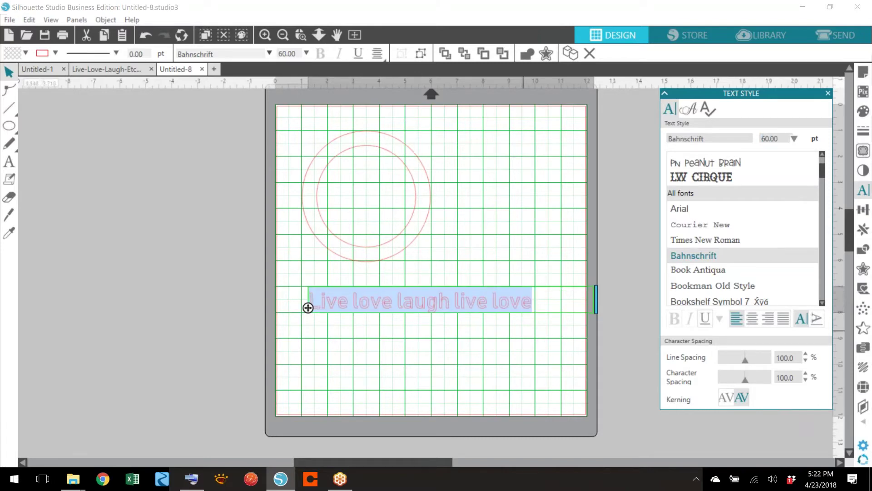
{"action": "left_click", "coordinate": [863, 111]}
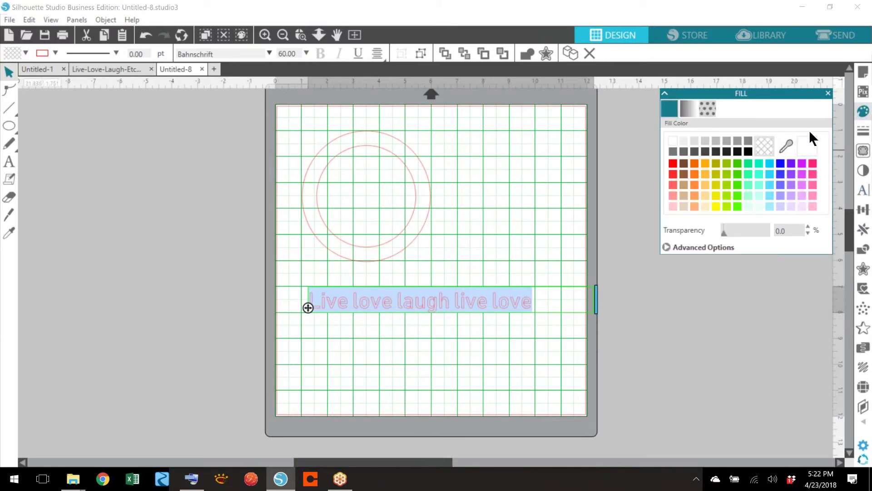
{"action": "left_click", "coordinate": [791, 163]}
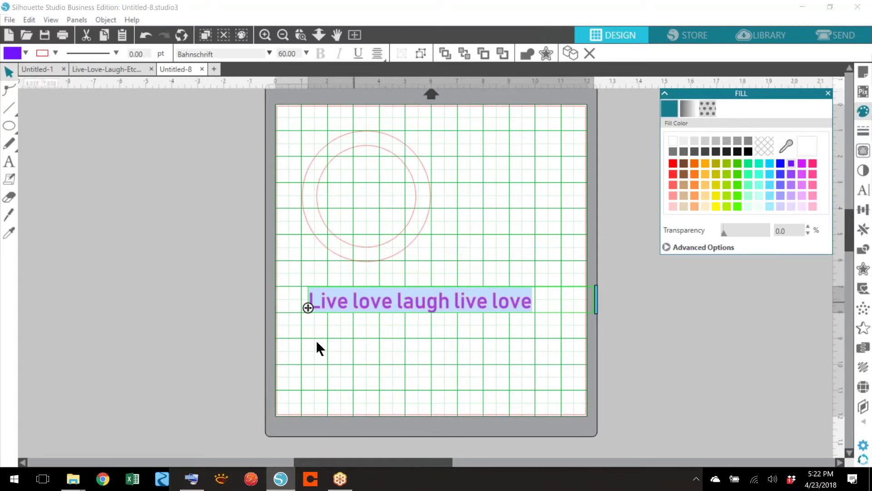
- Attach the phrase to the inner circle's path and shift the lettering slightly inward so it sits between the two circles
{"action": "left_click_drag", "start_coordinate": [308, 307], "coordinate": [408, 171]}
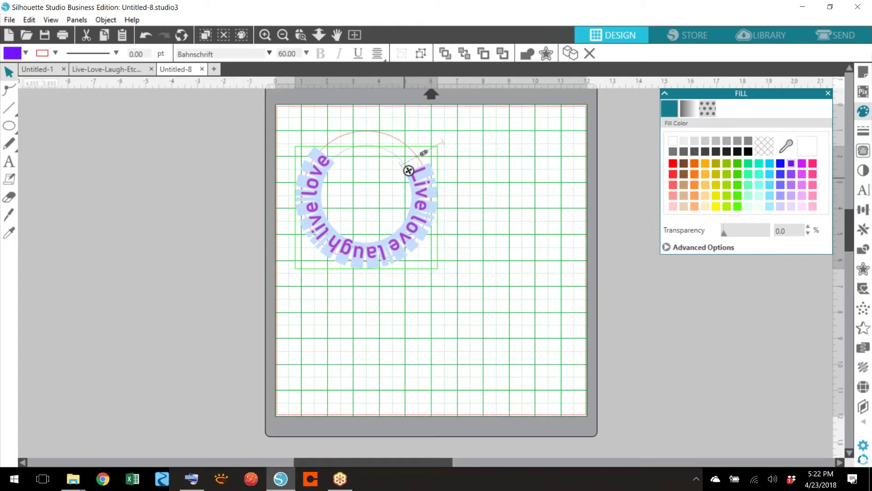
{"action": "left_click_drag", "start_coordinate": [409, 170], "coordinate": [408, 171]}
{"action": "left_click", "coordinate": [422, 197]}
{"action": "double_click", "coordinate": [423, 197]}
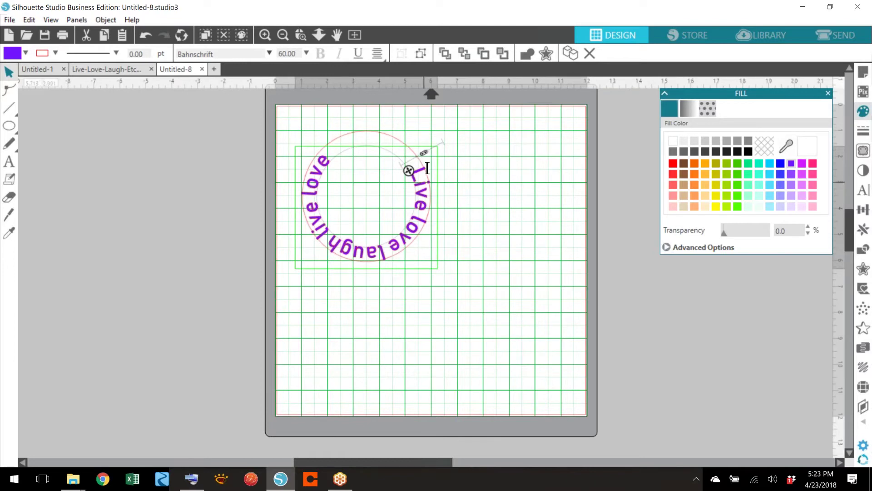
{"action": "mouse_move", "coordinate": [424, 153]}
{"action": "left_mouse_down"}
{"action": "mouse_move", "coordinate": [416, 158]}
{"action": "mouse_move", "coordinate": [431, 151]}
{"action": "mouse_move", "coordinate": [420, 154]}
{"action": "left_mouse_up"}
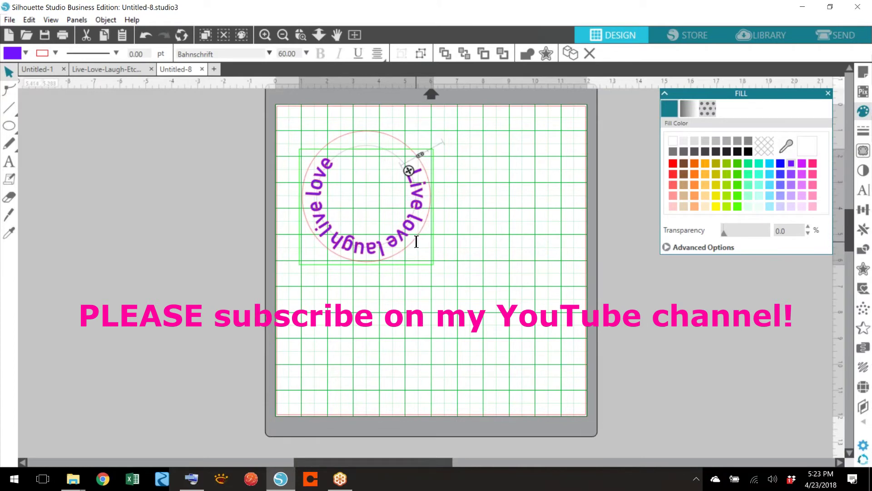
- Add spaces between the words of the curved phrase to spread them evenly around the whole circle
{"action": "left_click", "coordinate": [416, 241]}
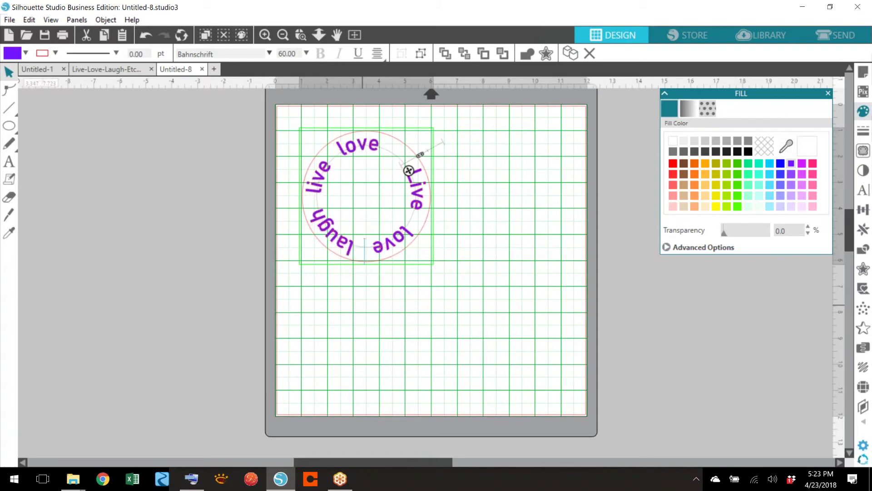
{"action": "key", "text": "Right"}
{"action": "key", "text": "Right"}
{"action": "key", "text": "Right"}
{"action": "key", "text": "Right"}
{"action": "key", "text": "Right"}
{"action": "key", "text": "Right"}
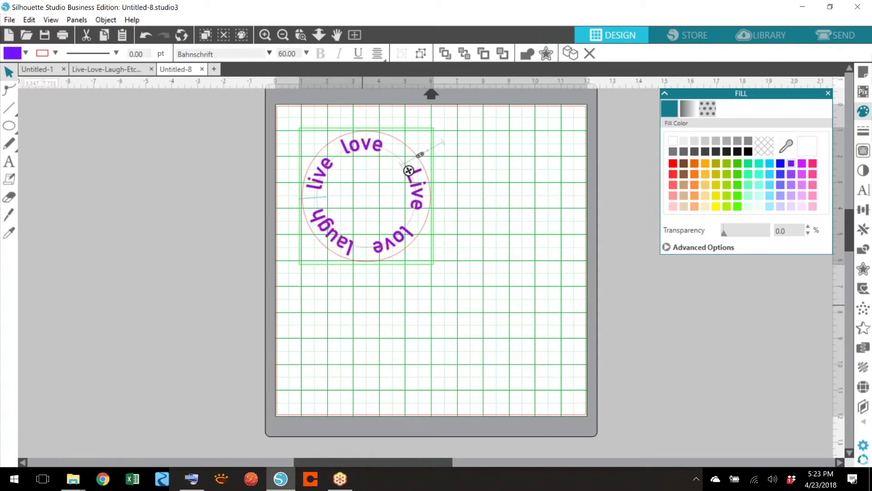
{"action": "key", "text": "Right"}
{"action": "key", "text": "Right"}
{"action": "key", "text": "Right"}
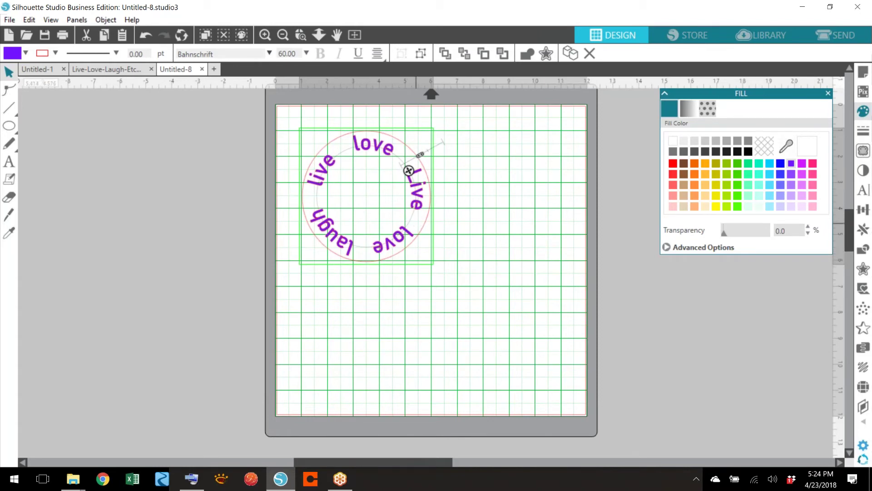
{"action": "left_click", "coordinate": [379, 298]}
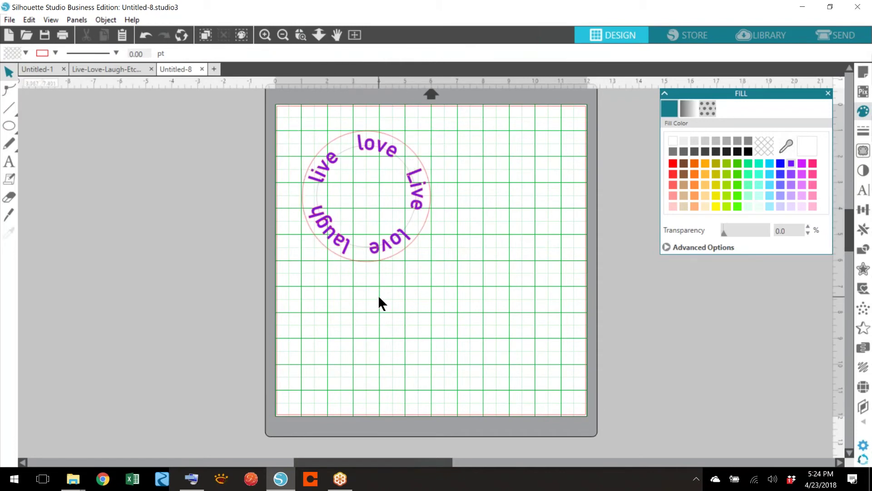
- Scale the curved phrase down slightly together with its inner circle, to a text size of about 55.9 pt
{"action": "left_click", "coordinate": [417, 189]}
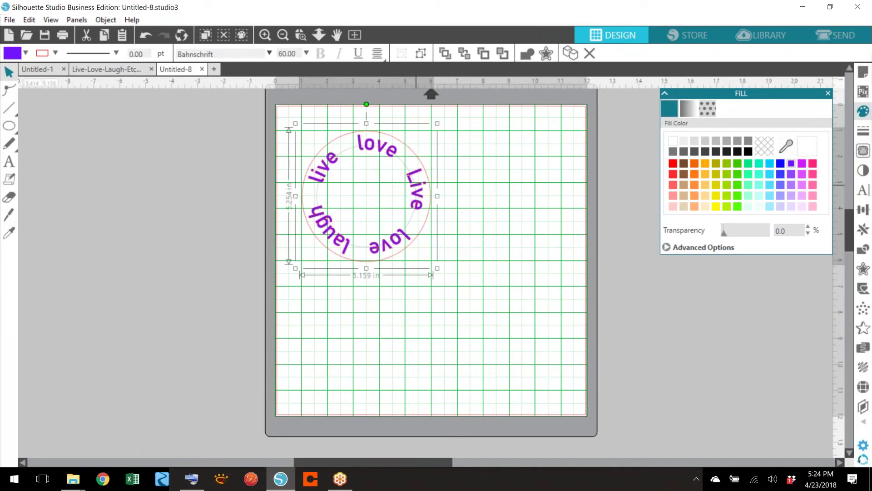
{"action": "left_click", "coordinate": [464, 167]}
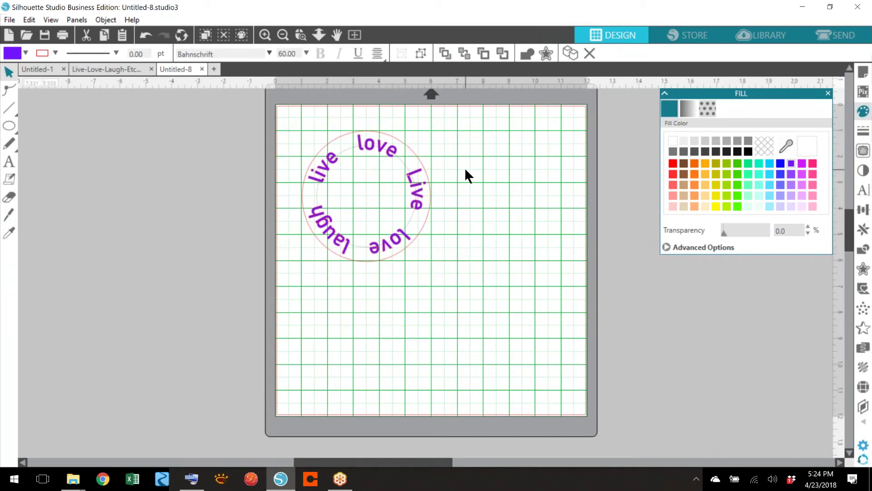
{"action": "left_click", "coordinate": [407, 170]}
{"action": "left_click_drag", "start_coordinate": [419, 141], "coordinate": [414, 147]}
{"action": "double_click", "coordinate": [412, 209]}
{"action": "left_click_drag", "start_coordinate": [413, 209], "coordinate": [412, 213]}
{"action": "left_click", "coordinate": [307, 125]}
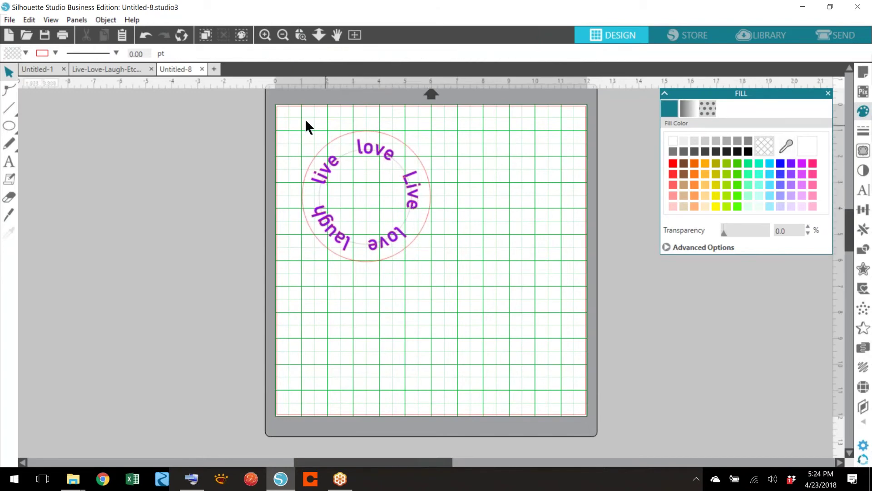
- Center the curved phrase and both circles on each other
{"action": "left_click_drag", "start_coordinate": [289, 116], "coordinate": [441, 244]}
{"action": "left_click_drag", "start_coordinate": [471, 303], "coordinate": [473, 302]}
{"action": "left_click", "coordinate": [864, 210]}
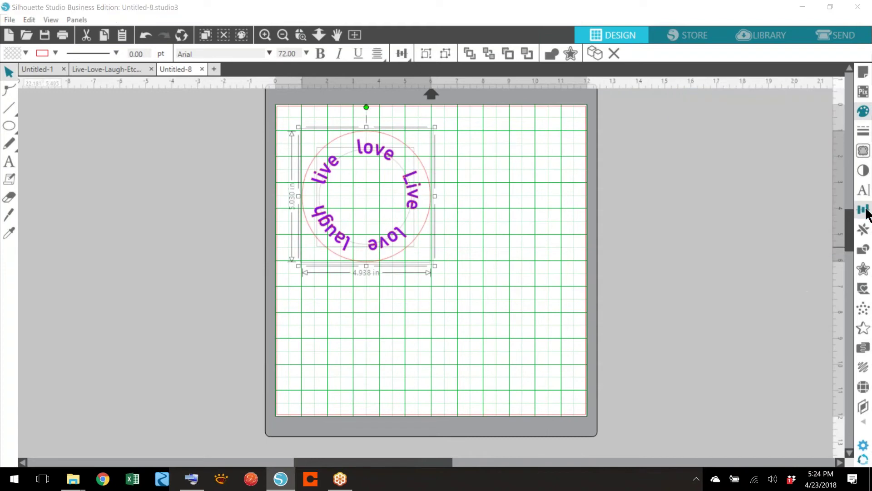
{"action": "left_click", "coordinate": [781, 141]}
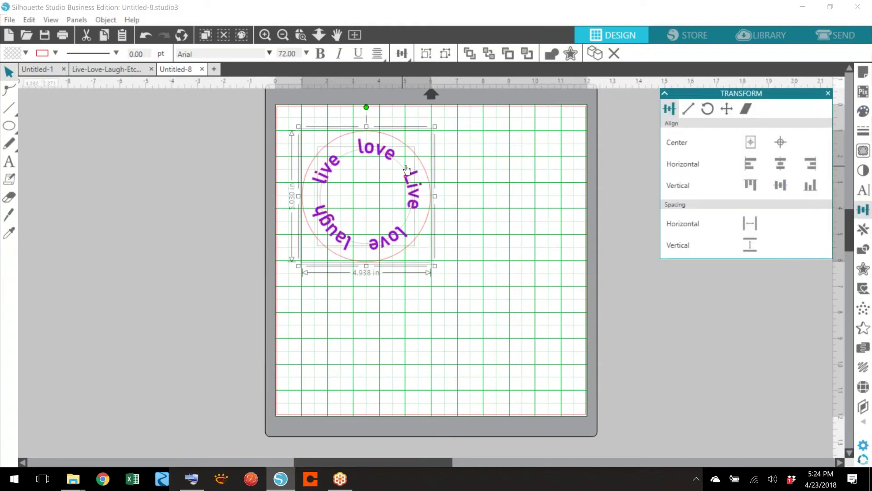
{"action": "left_click", "coordinate": [468, 187]}
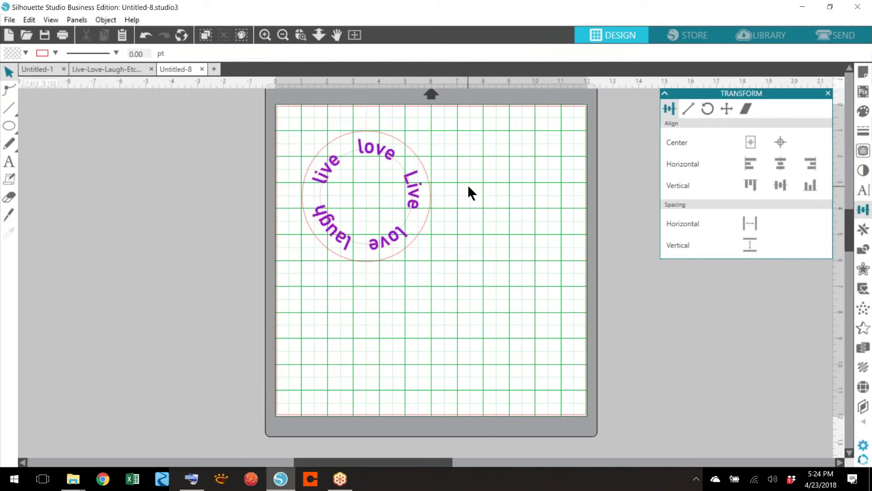
- Shift the curved lettering slightly outward from the inner circle's path so it sits between the two circles
{"action": "left_click", "coordinate": [418, 191]}
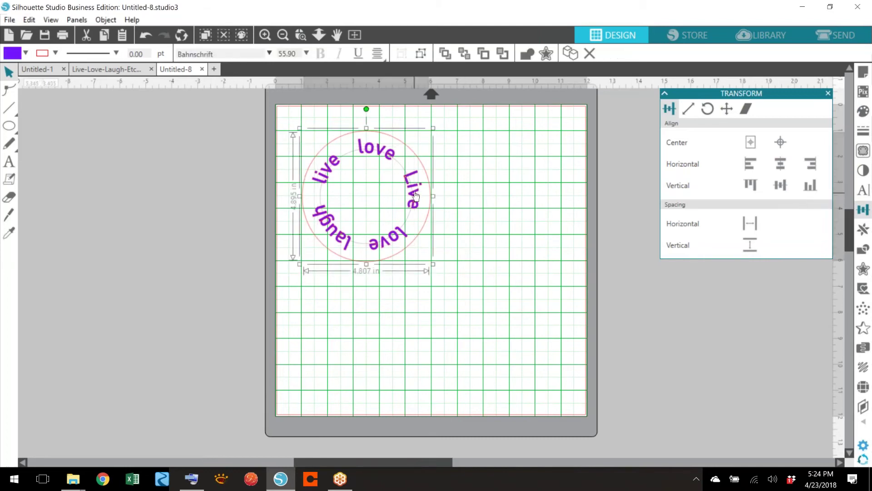
{"action": "left_click_drag", "start_coordinate": [416, 157], "coordinate": [419, 155]}
{"action": "left_click", "coordinate": [449, 230]}
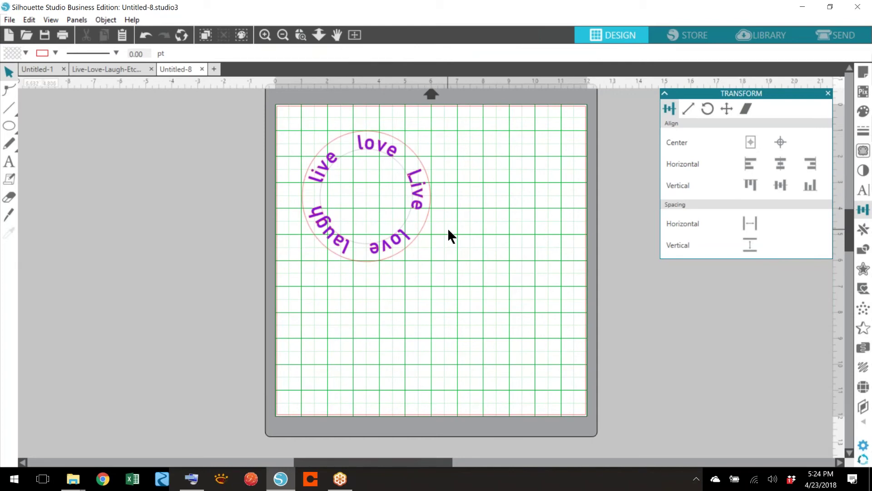
- Try moving the whole circular design slightly up and to the left, and undo the move
{"action": "left_click_drag", "start_coordinate": [301, 131], "coordinate": [398, 242]}
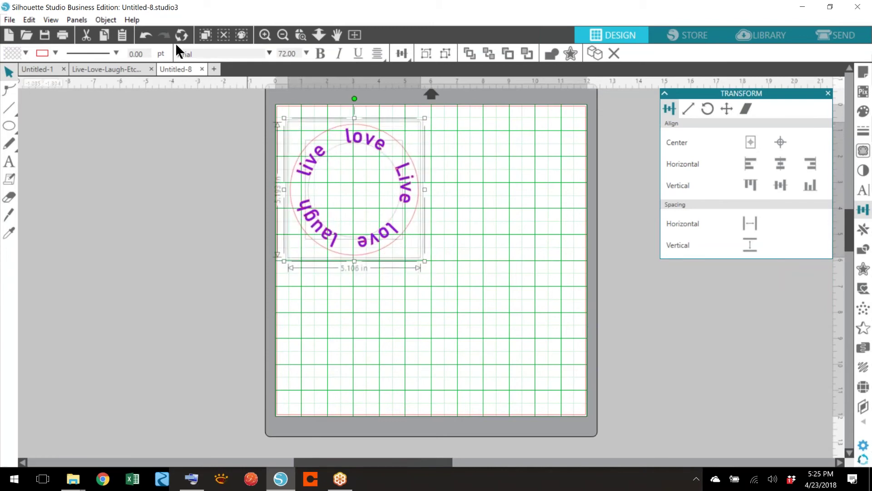
{"action": "left_click", "coordinate": [146, 36]}
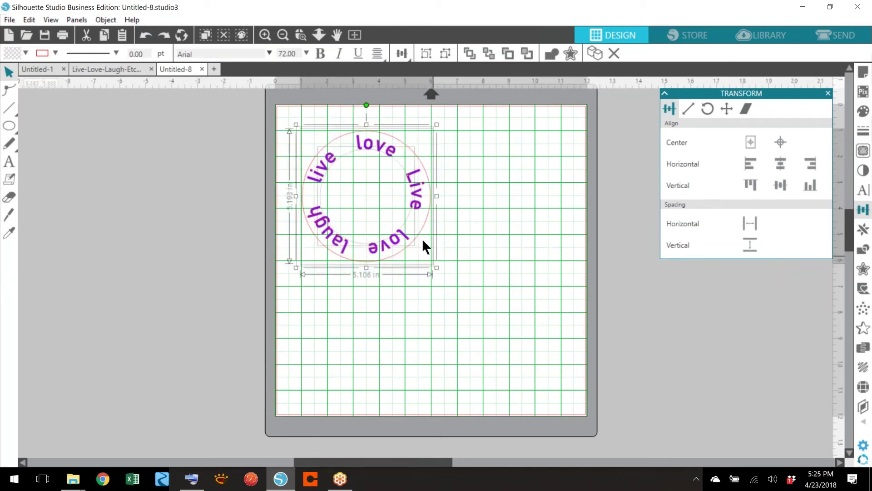
{"action": "left_click", "coordinate": [443, 227]}
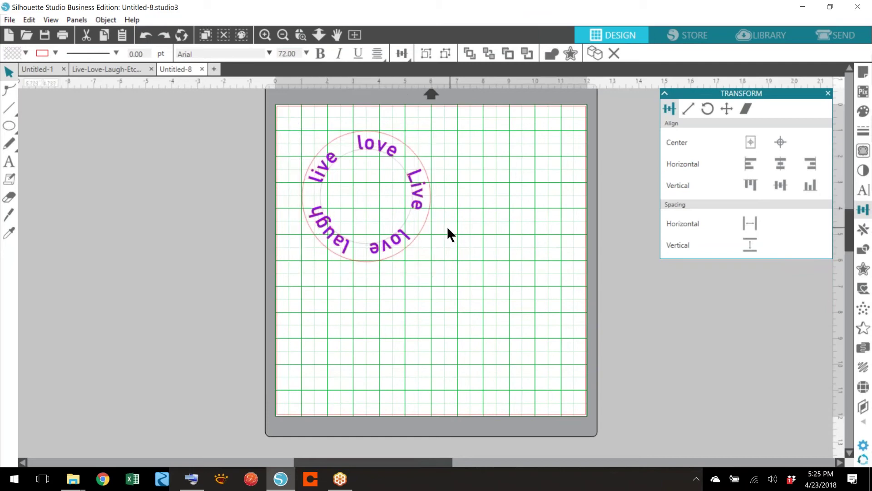
- Try making the curved phrase a compound path, and undo the conversion
{"action": "left_click", "coordinate": [418, 206]}
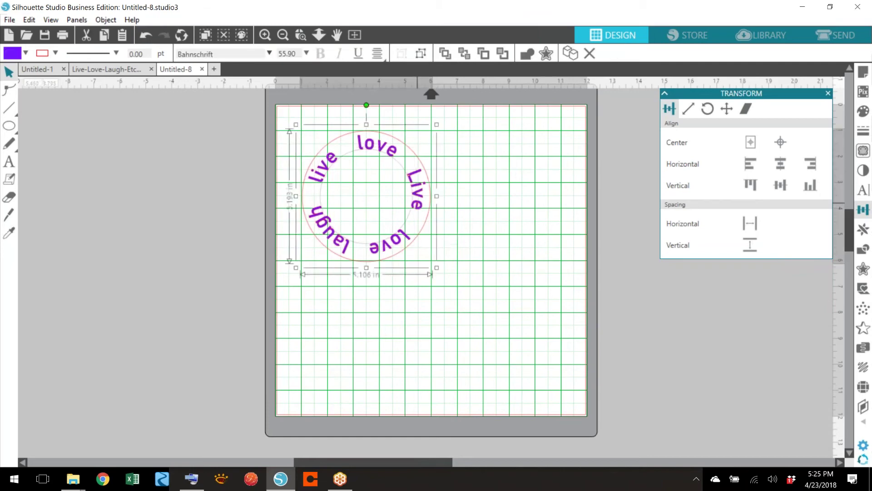
{"action": "right_click", "coordinate": [418, 207]}
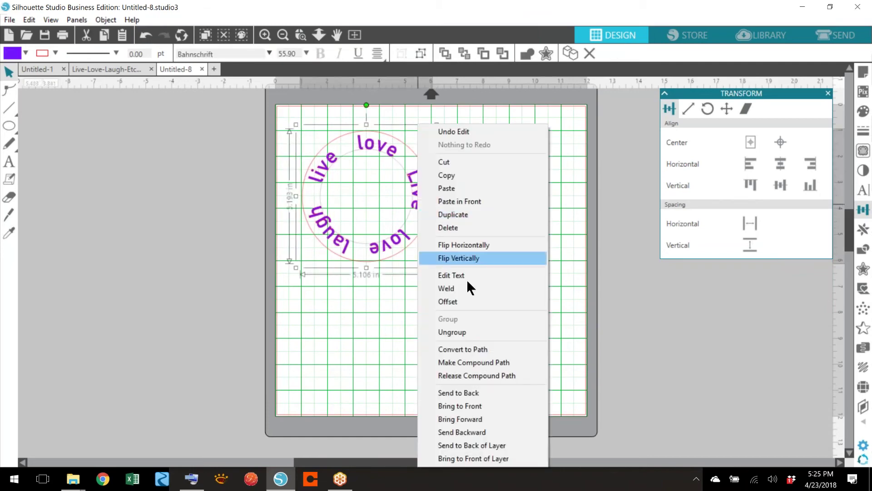
{"action": "left_click", "coordinate": [473, 361]}
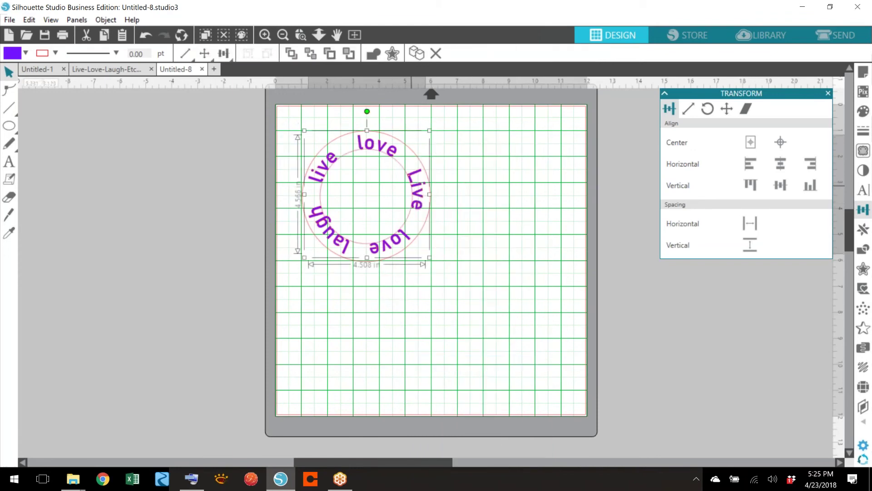
{"action": "left_click", "coordinate": [141, 36]}
{"action": "left_click", "coordinate": [140, 35]}
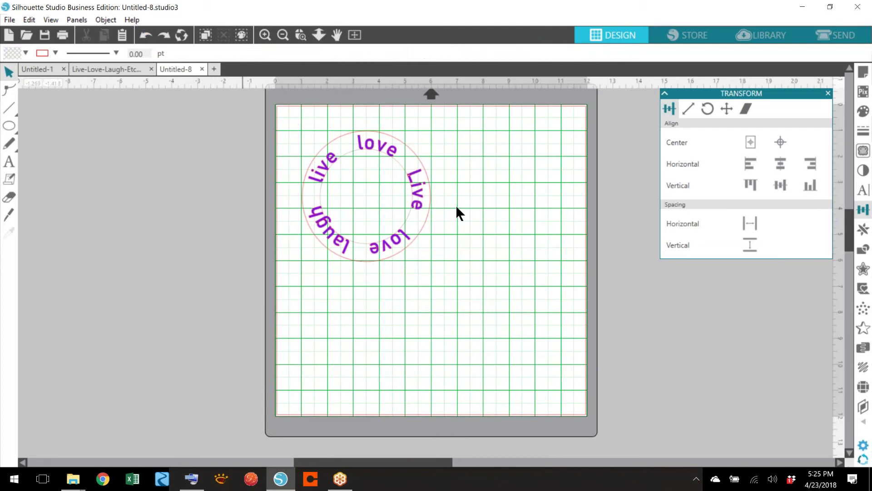
- Move the inner circle out of the design and delete it
{"action": "left_click", "coordinate": [407, 224]}
{"action": "left_click_drag", "start_coordinate": [408, 223], "coordinate": [576, 228]}
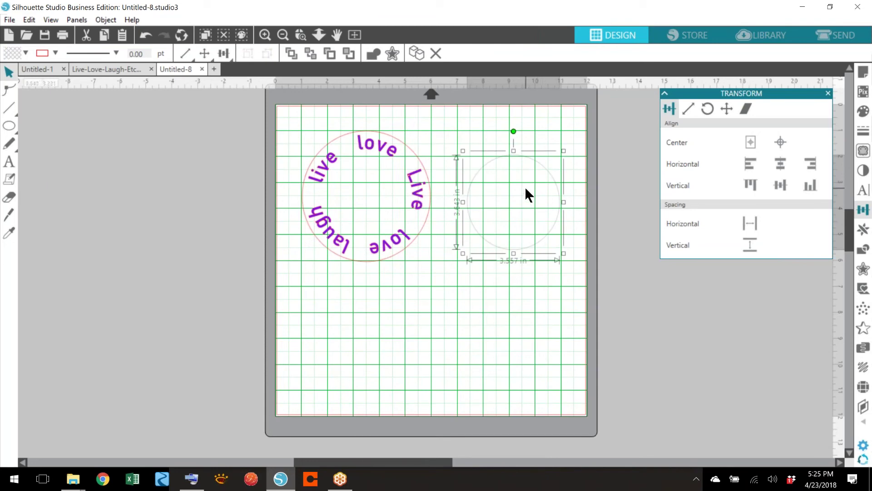
{"action": "key", "text": "Delete"}
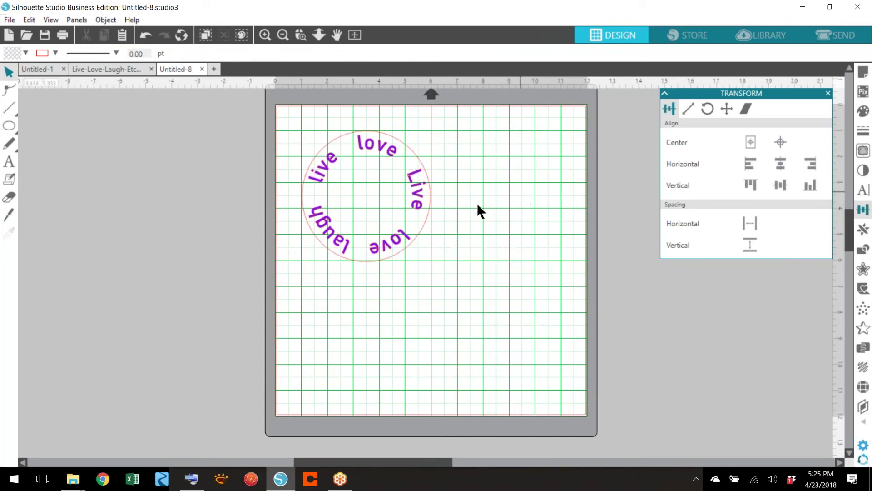
- Make the curved phrase a compound path
{"action": "left_click", "coordinate": [417, 202]}
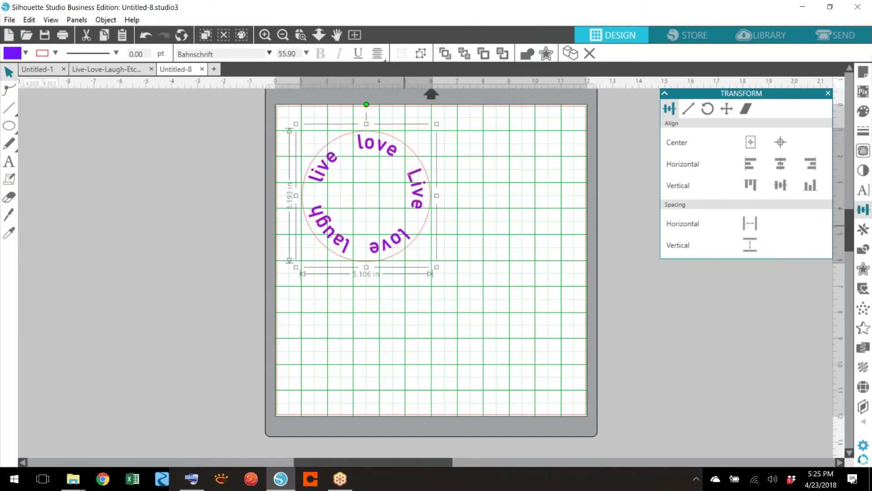
{"action": "left_click", "coordinate": [146, 36]}
{"action": "left_click", "coordinate": [146, 36]}
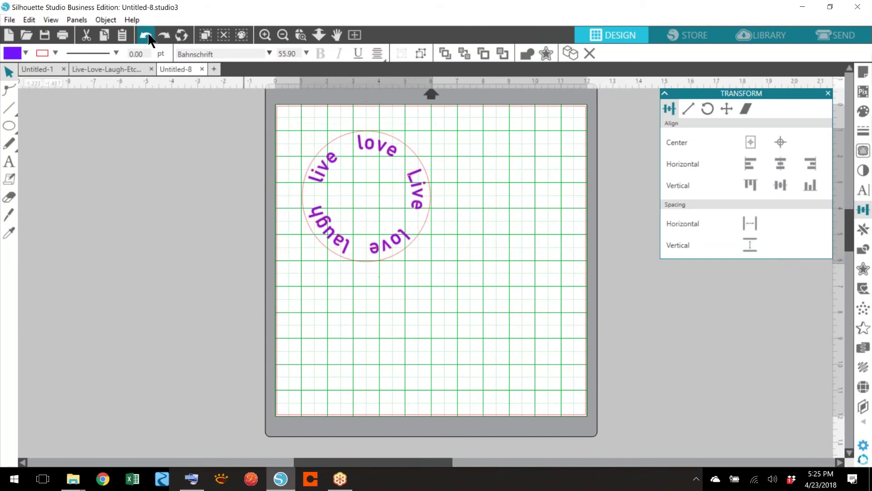
{"action": "left_click", "coordinate": [418, 201]}
{"action": "right_click", "coordinate": [419, 203]}
{"action": "left_click", "coordinate": [466, 360]}
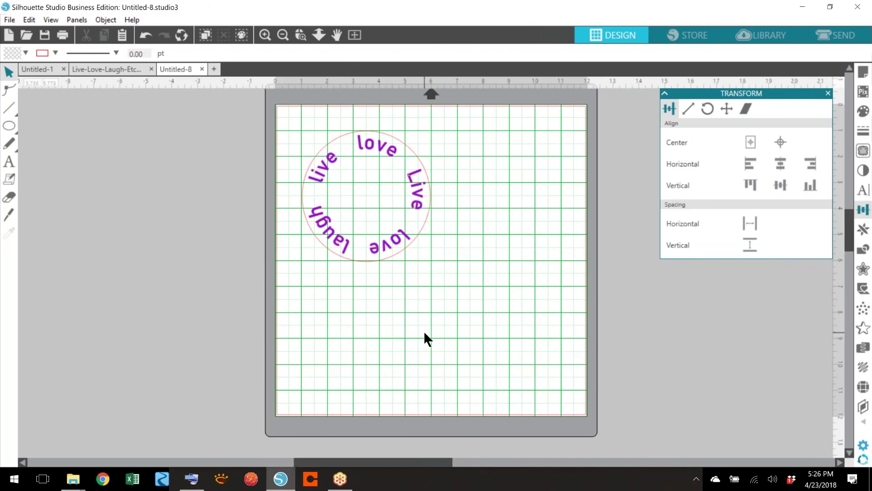
- Examine the circular lettering up close and return to the full page view
{"action": "left_click", "coordinate": [265, 35]}
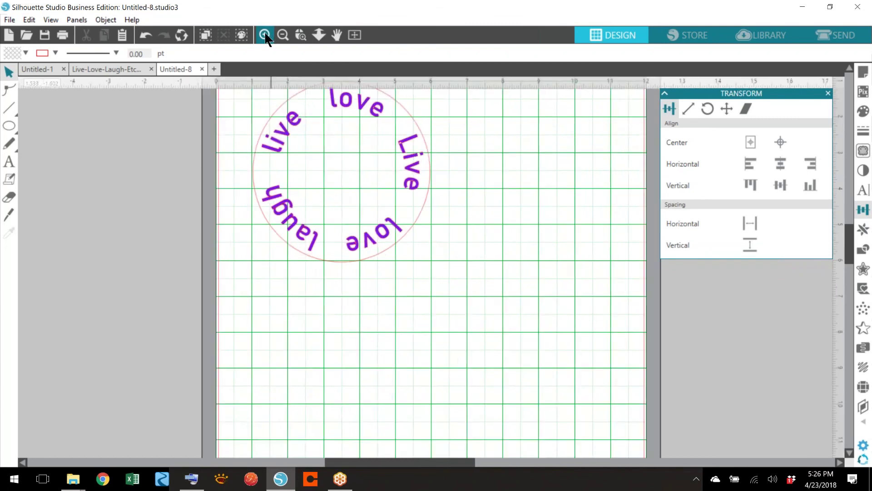
{"action": "left_click", "coordinate": [264, 35]}
{"action": "scroll", "coordinate": [848, 278], "scroll_direction": "up", "scroll_amount": 3}
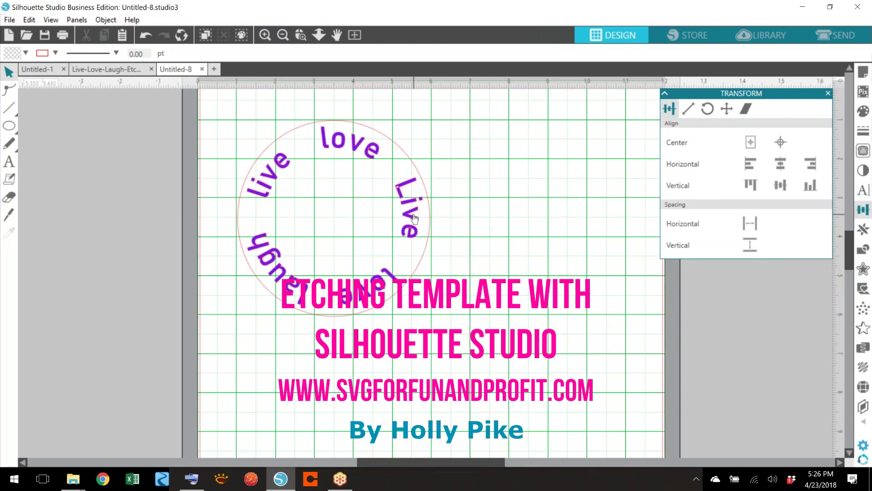
{"action": "left_click", "coordinate": [282, 35]}
{"action": "left_click", "coordinate": [295, 36]}
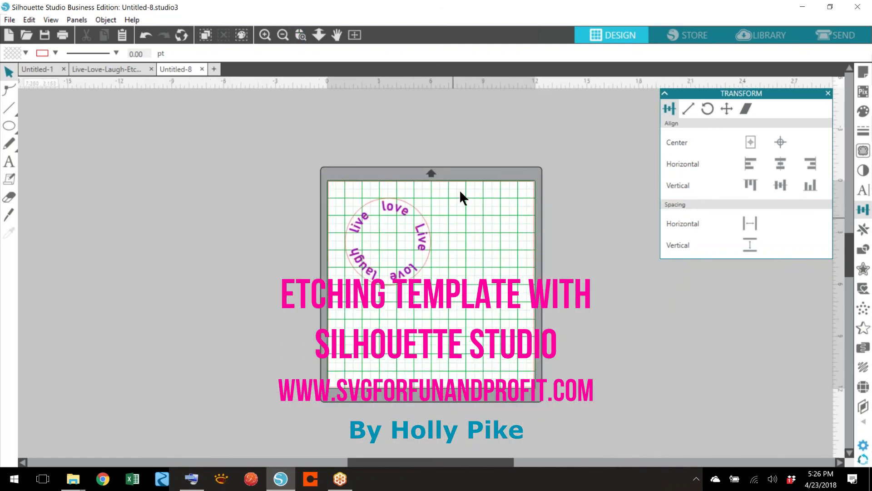
{"action": "left_click", "coordinate": [355, 34]}
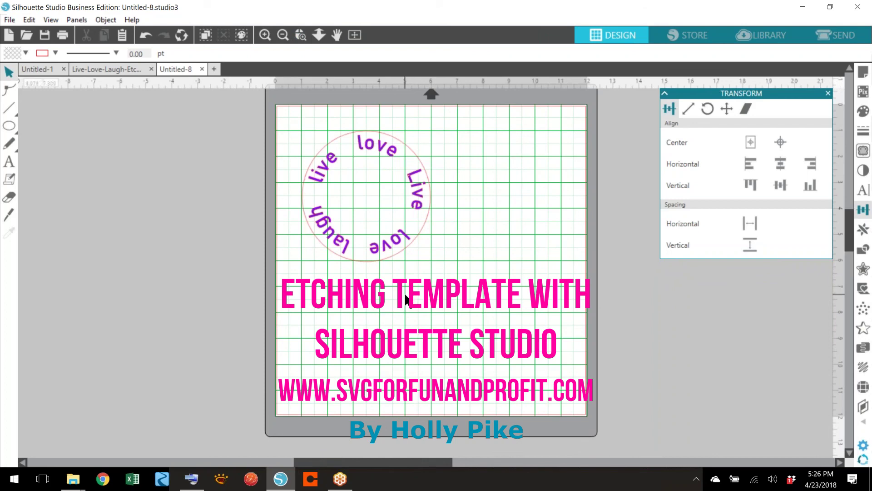
- Open the text style options and start the Text tool for a new piece of text
{"action": "left_click", "coordinate": [863, 190]}
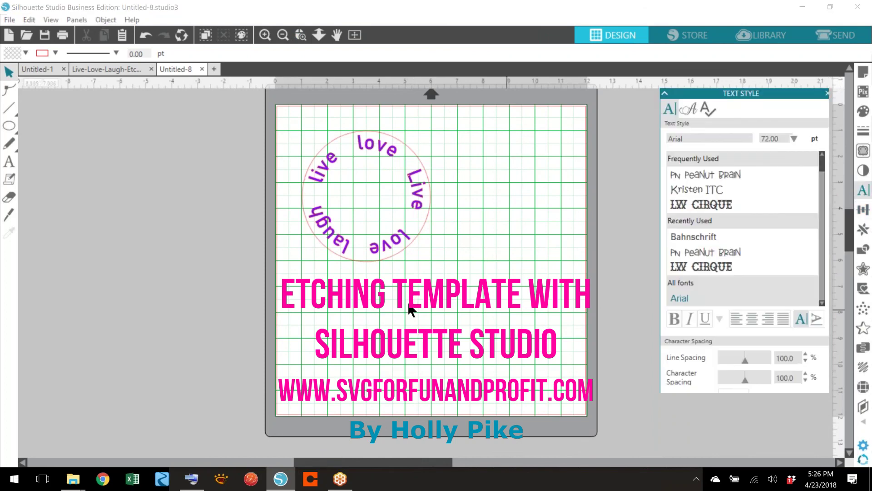
{"action": "left_click", "coordinate": [10, 159]}
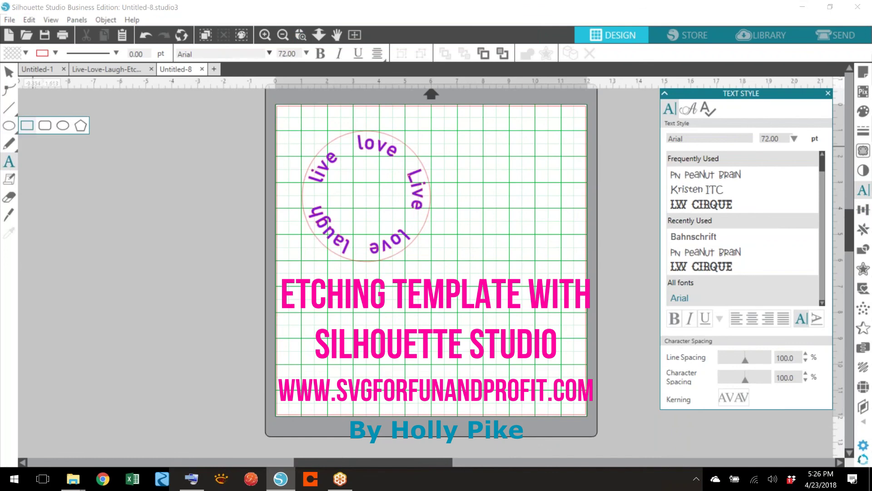